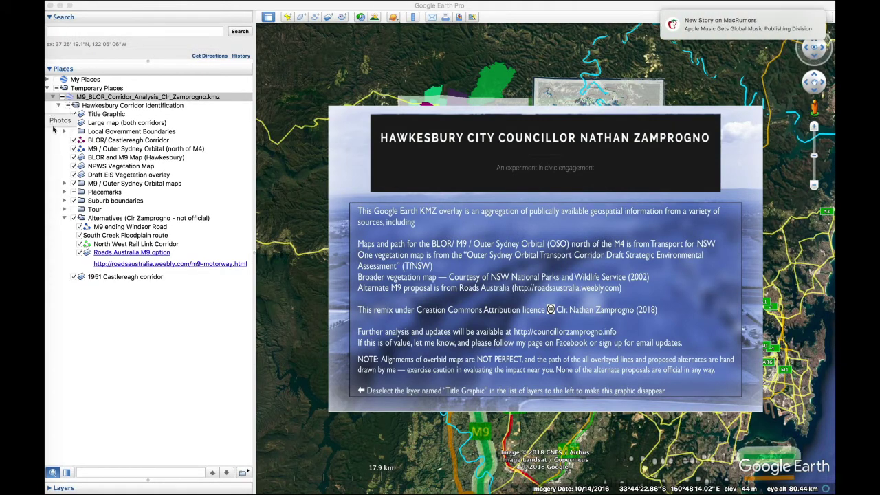
Untick the Title Graphic layer to reveal the corridor lines and map overlays.
{"action": "left_click", "coordinate": [75, 114]}
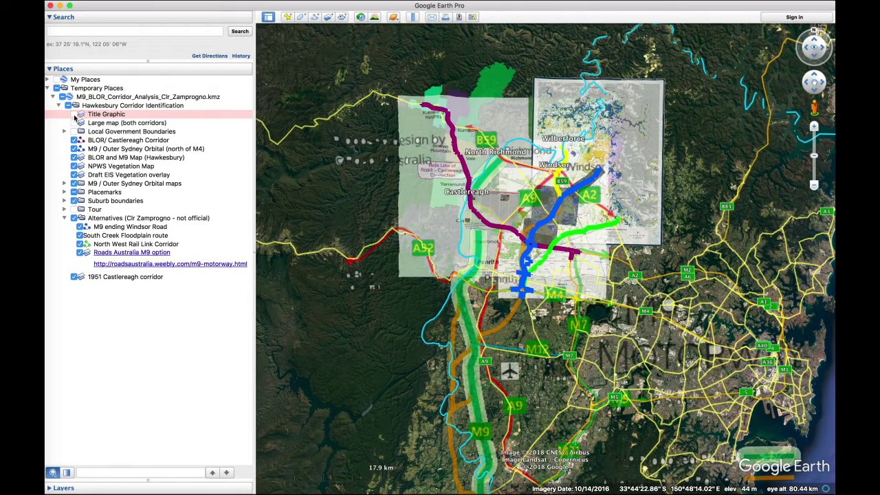
Zoom in on the corridors, switch off the Hawkesbury Corridor Identification folder, then re-tick BLOR/Castlereagh Corridor.
{"action": "double_click", "coordinate": [371, 215]}
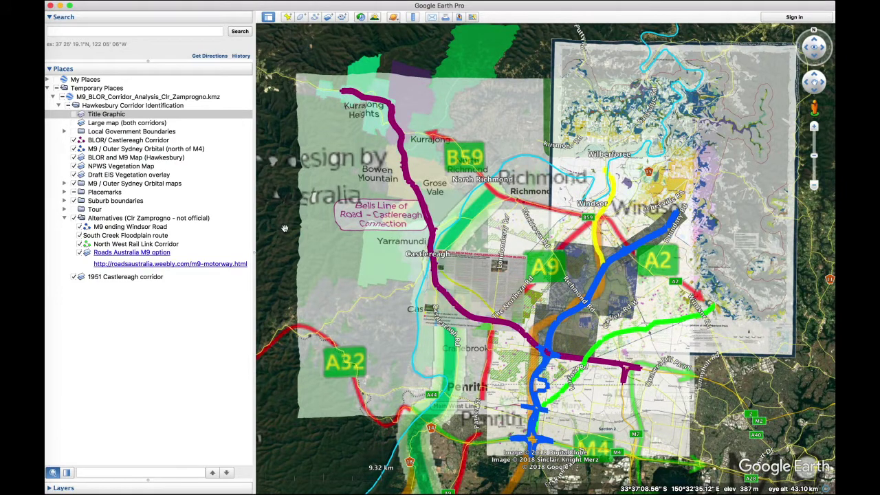
{"action": "left_click", "coordinate": [68, 106]}
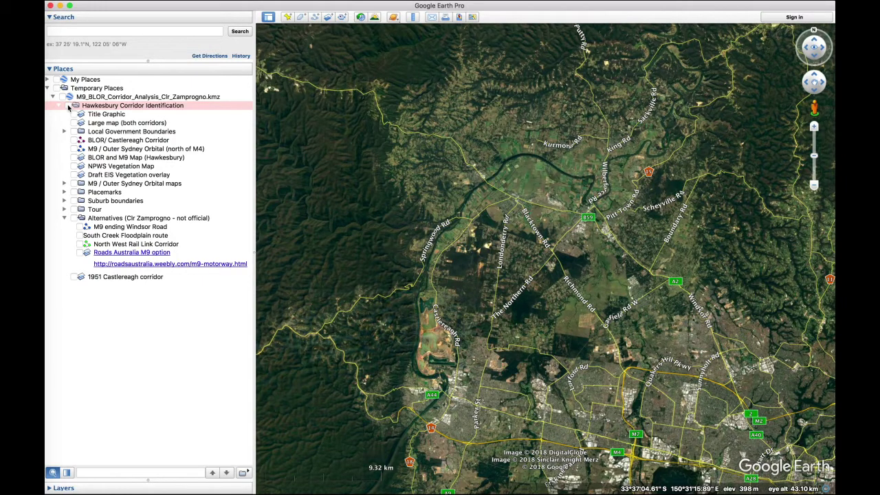
{"action": "left_click", "coordinate": [73, 141]}
Turn on the M9 / Outer Sydney Orbital line, the Placemarks labels and the Large map (both corridors) overlay.
{"action": "left_click", "coordinate": [74, 150]}
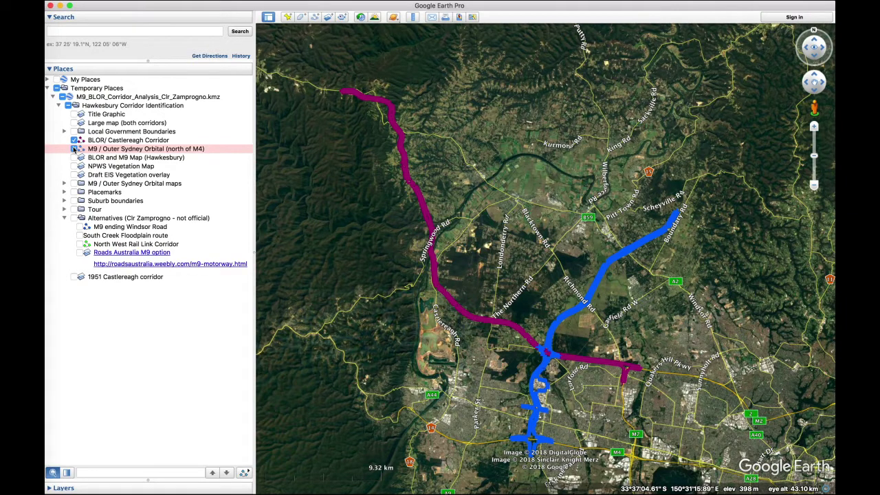
{"action": "left_click", "coordinate": [74, 148]}
{"action": "left_click", "coordinate": [74, 192]}
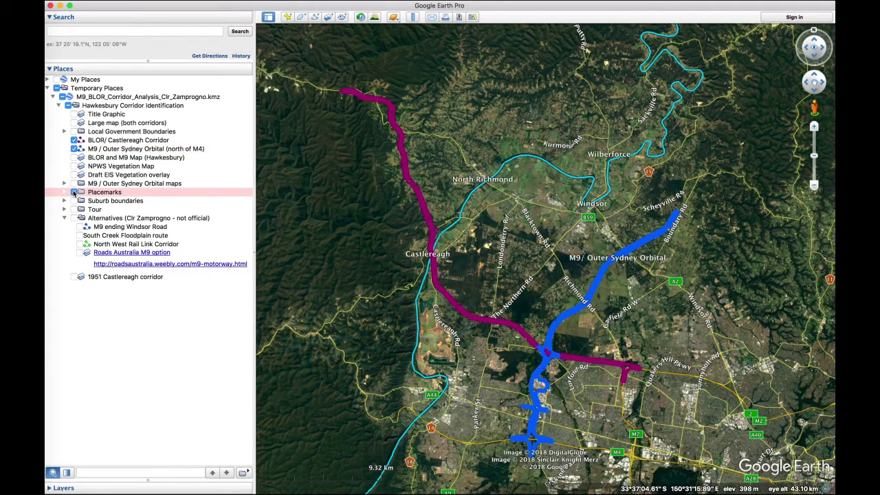
{"action": "left_click", "coordinate": [75, 123]}
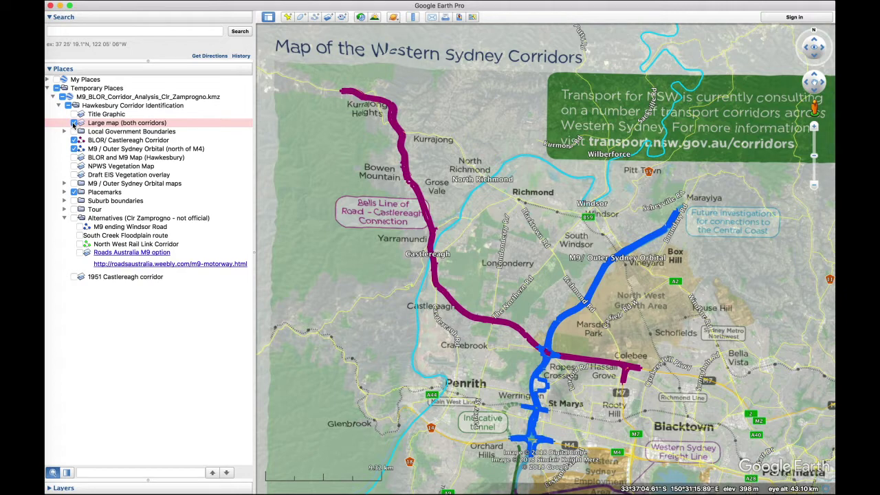
Swap the Large map (both corridors) overlay for the BLOR and M9 Map (Hawkesbury) overlay.
{"action": "left_click", "coordinate": [73, 123]}
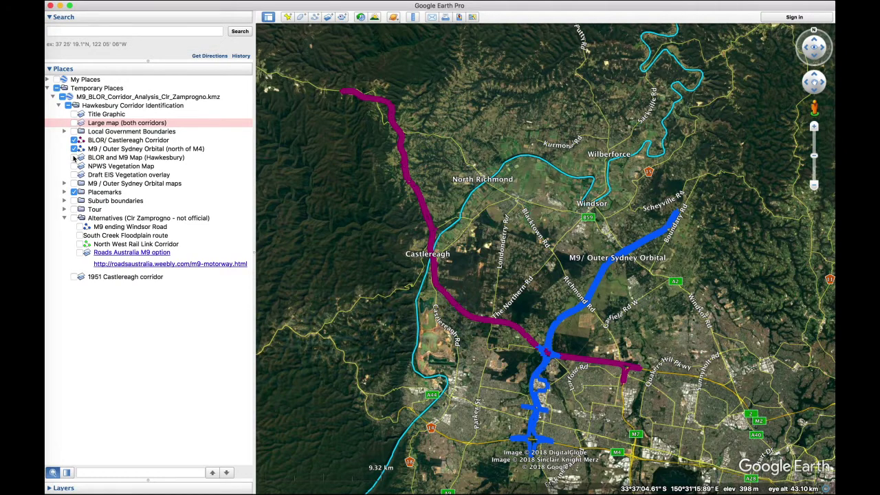
{"action": "left_click", "coordinate": [74, 157]}
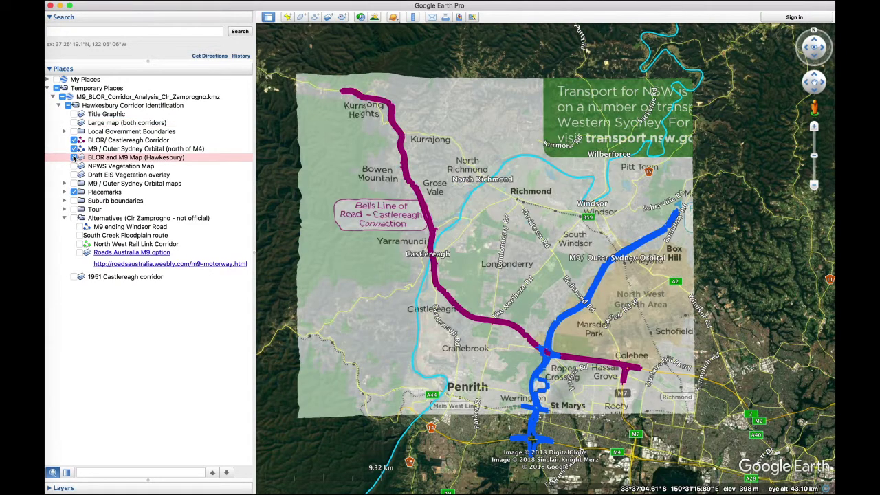
{"action": "left_click", "coordinate": [74, 158]}
Replace the BLOR and M9 Map with the NPWS Vegetation Map and zoom in near Windsor.
{"action": "left_click", "coordinate": [74, 158]}
{"action": "left_click", "coordinate": [75, 167]}
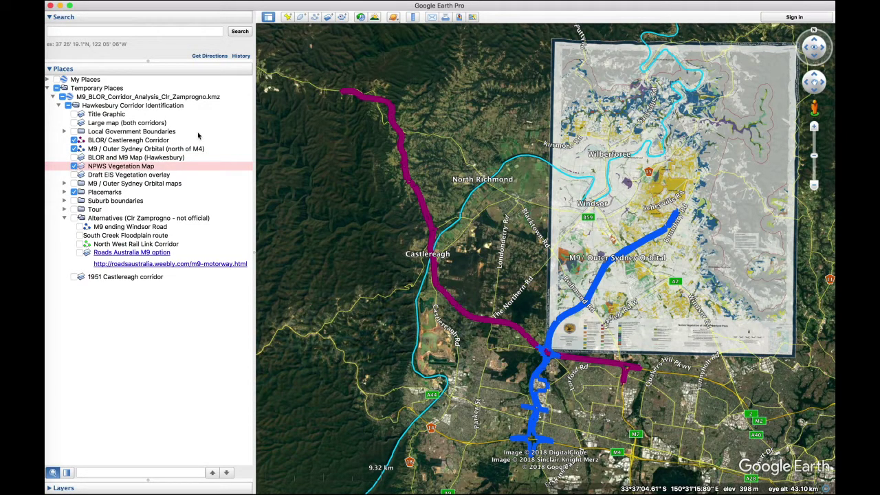
{"action": "left_click_drag", "start_coordinate": [592, 227], "coordinate": [472, 275]}
{"action": "scroll", "coordinate": [473, 275], "scroll_direction": "up", "scroll_amount": 5}
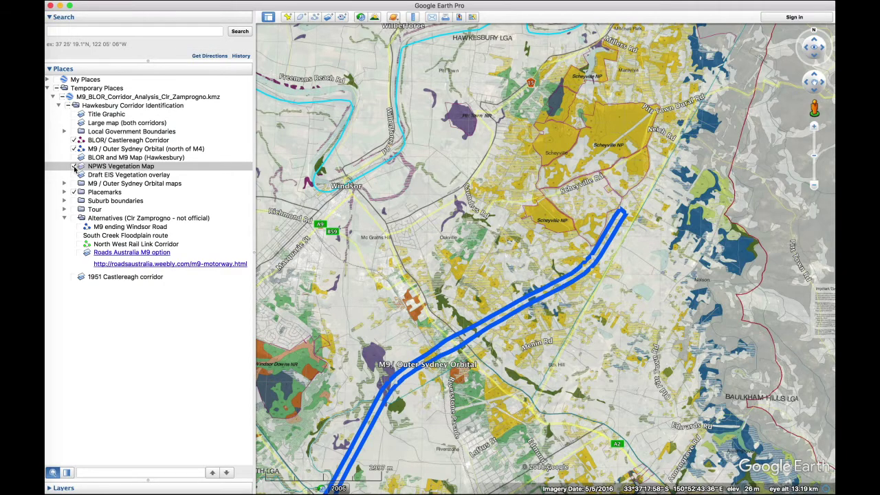
Compare the NPWS and Draft EIS vegetation overlays, hide both, and show the M9 / Outer Sydney Orbital maps.
{"action": "left_click", "coordinate": [74, 166]}
{"action": "left_click", "coordinate": [74, 174]}
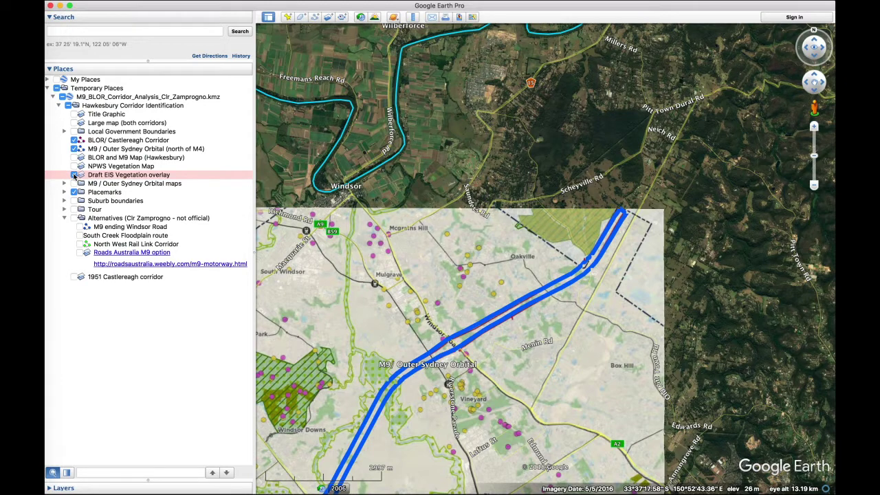
{"action": "left_click", "coordinate": [74, 166]}
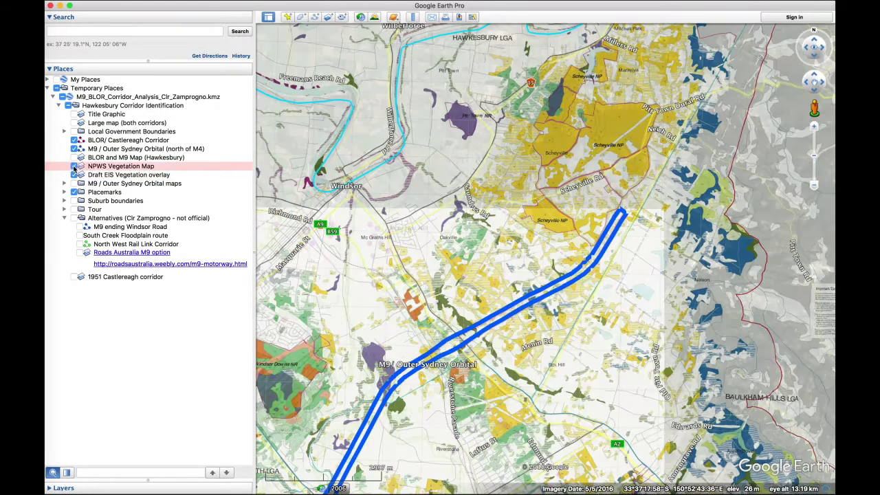
{"action": "left_click", "coordinate": [74, 166]}
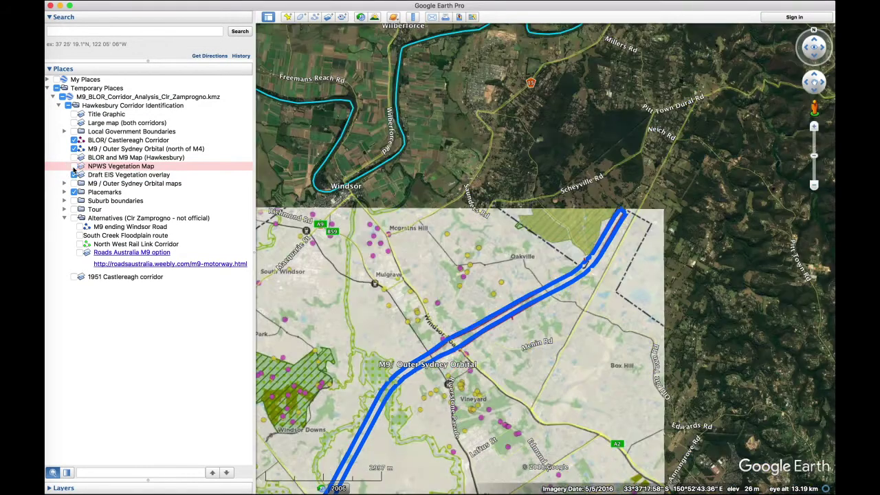
{"action": "left_click", "coordinate": [74, 166]}
{"action": "left_click", "coordinate": [75, 166]}
{"action": "left_click", "coordinate": [74, 166]}
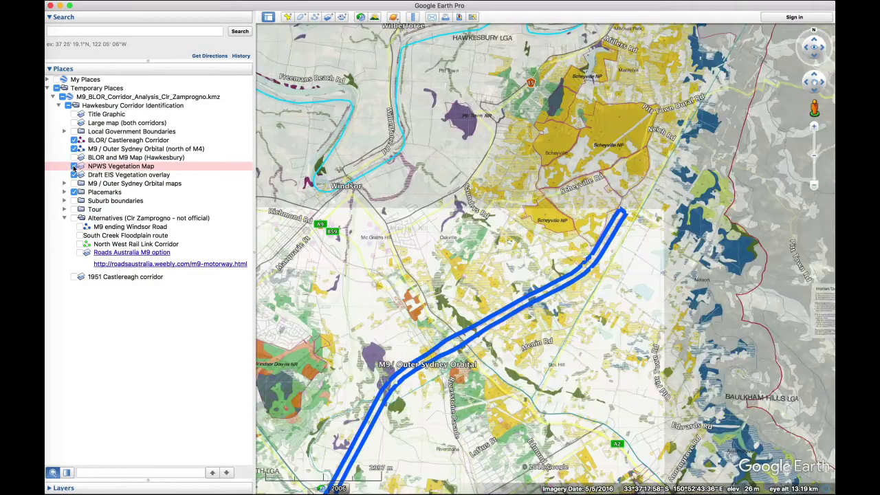
{"action": "left_click", "coordinate": [74, 166]}
{"action": "left_click", "coordinate": [74, 175]}
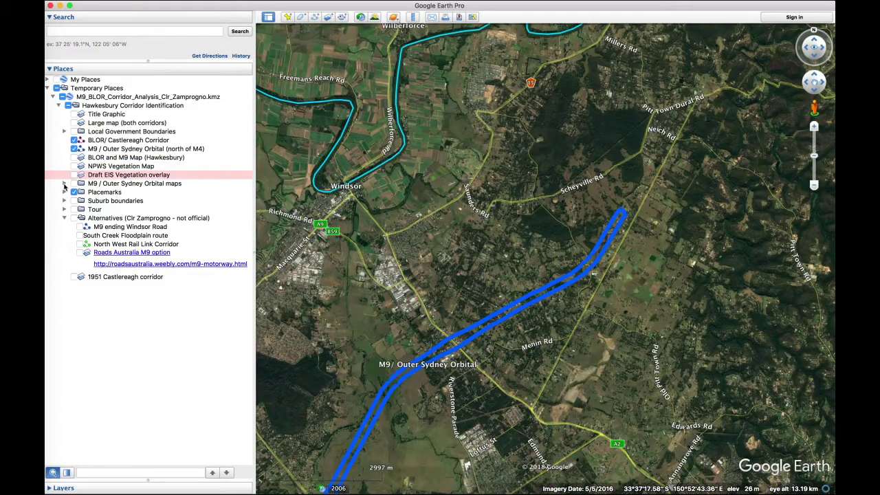
{"action": "left_click", "coordinate": [64, 183]}
{"action": "left_click", "coordinate": [73, 184]}
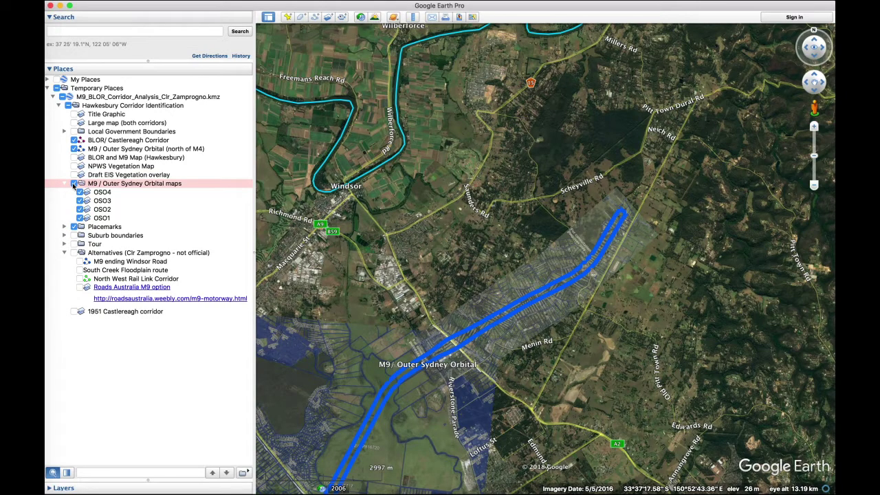
Zoom in on the M9 corridor and hide the OSO map sheets.
{"action": "double_click", "coordinate": [443, 178]}
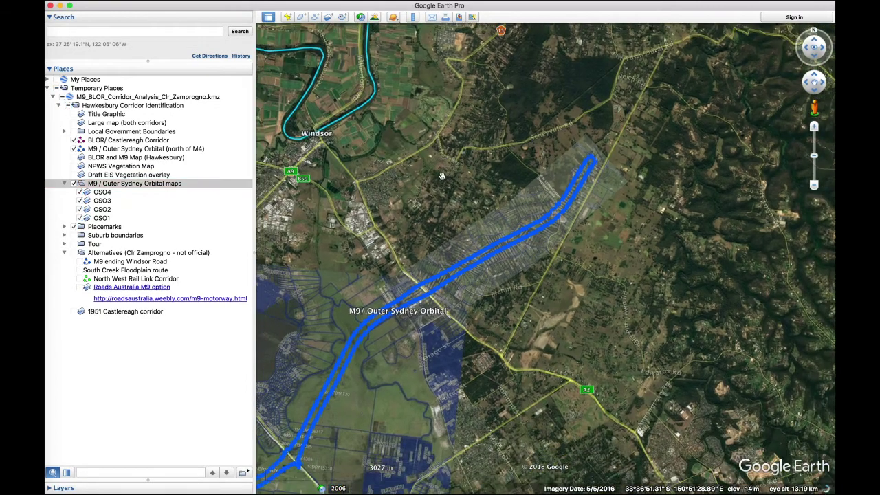
{"action": "left_click_drag", "start_coordinate": [443, 177], "coordinate": [320, 206]}
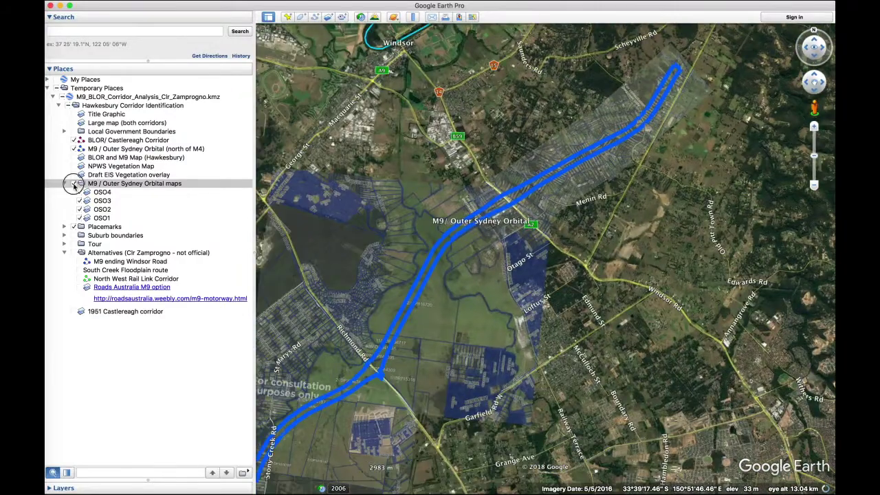
{"action": "left_click", "coordinate": [74, 184]}
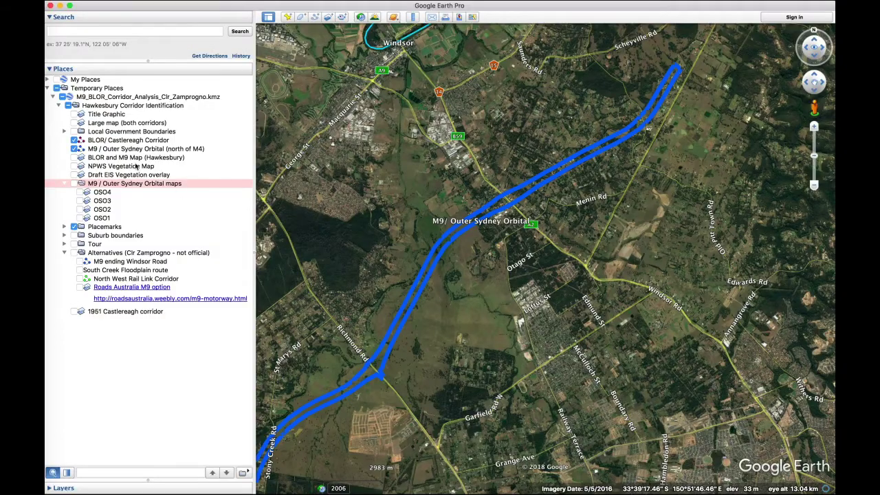
Fly back out to the Hawkesbury corridors, then zoom in on Windsor and the M9 corridor.
{"action": "double_click", "coordinate": [109, 106]}
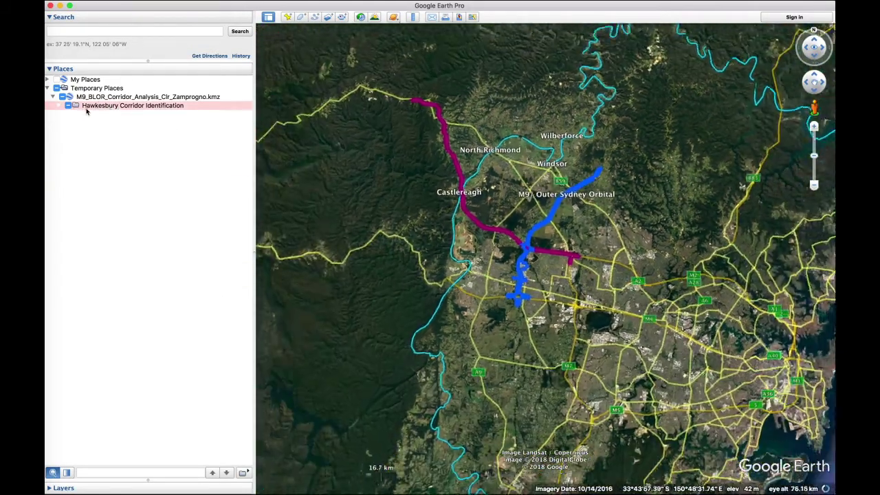
{"action": "left_click", "coordinate": [60, 105]}
{"action": "double_click", "coordinate": [599, 189]}
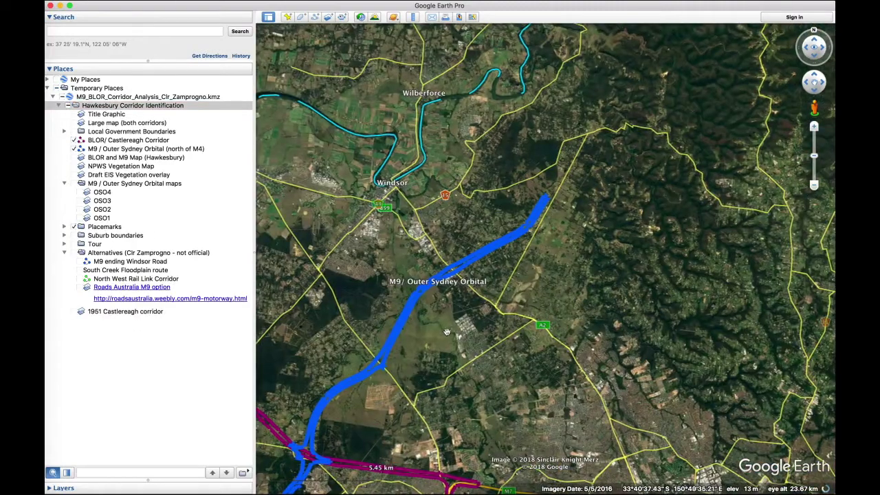
{"action": "double_click", "coordinate": [450, 325]}
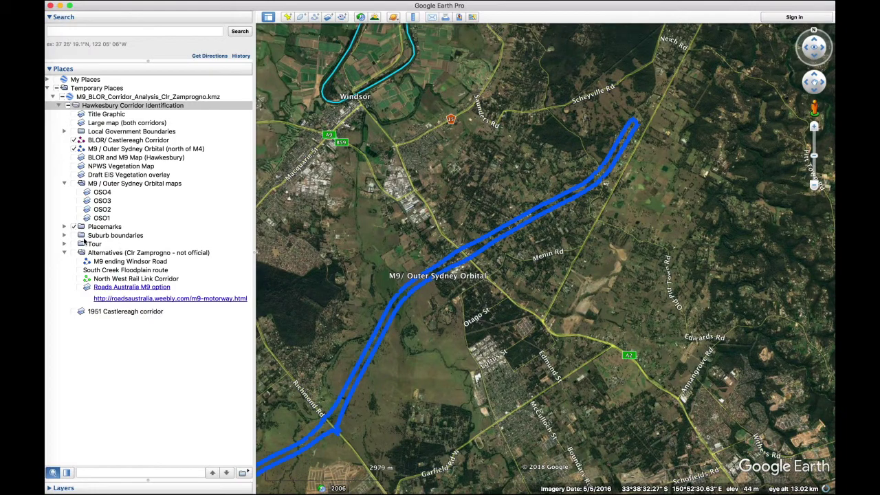
{"action": "left_click", "coordinate": [75, 148]}
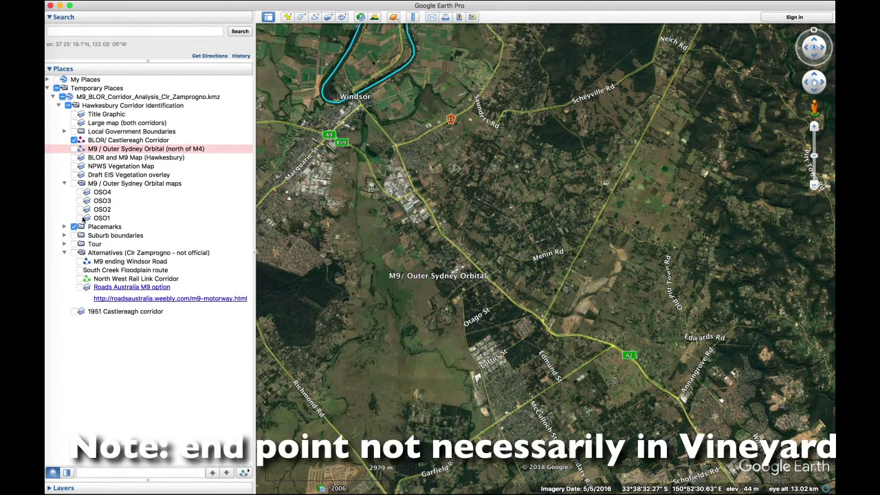
{"action": "left_click", "coordinate": [79, 262]}
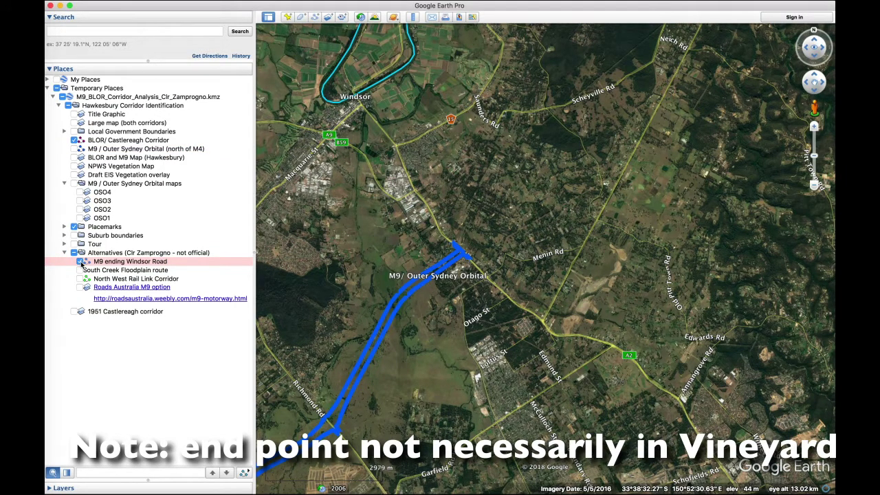
{"action": "left_click", "coordinate": [81, 262]}
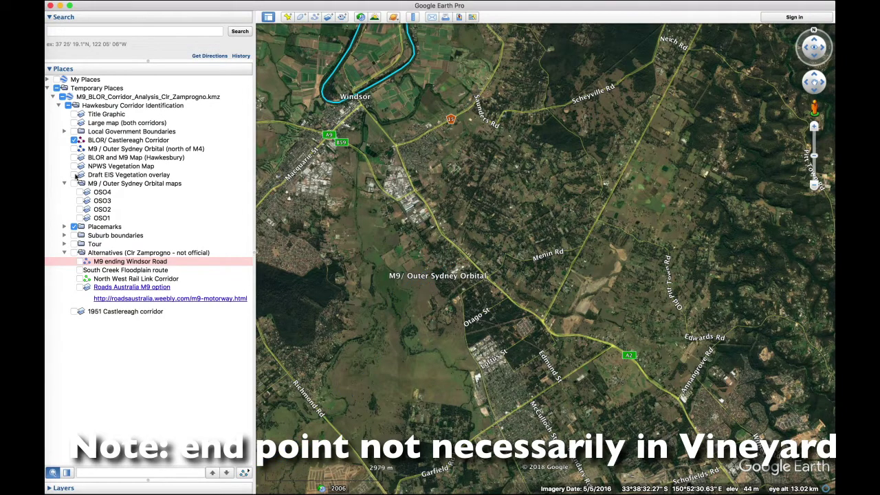
{"action": "left_click", "coordinate": [74, 149]}
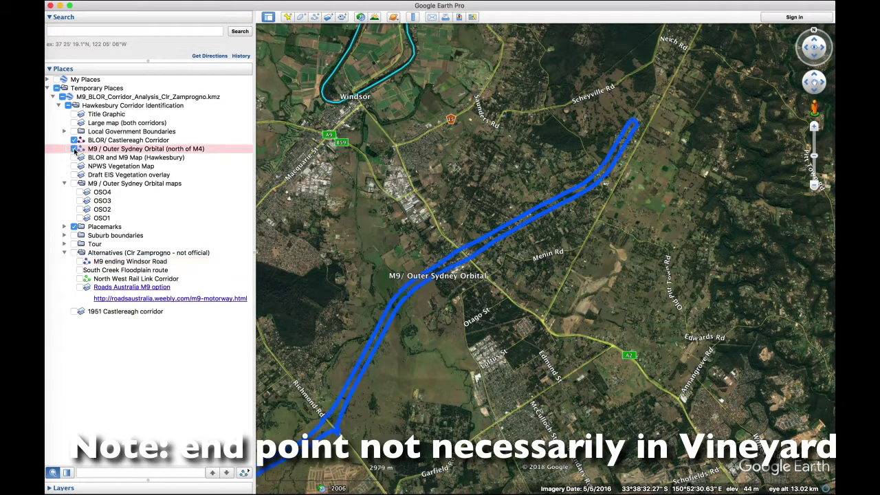
{"action": "left_click", "coordinate": [80, 270]}
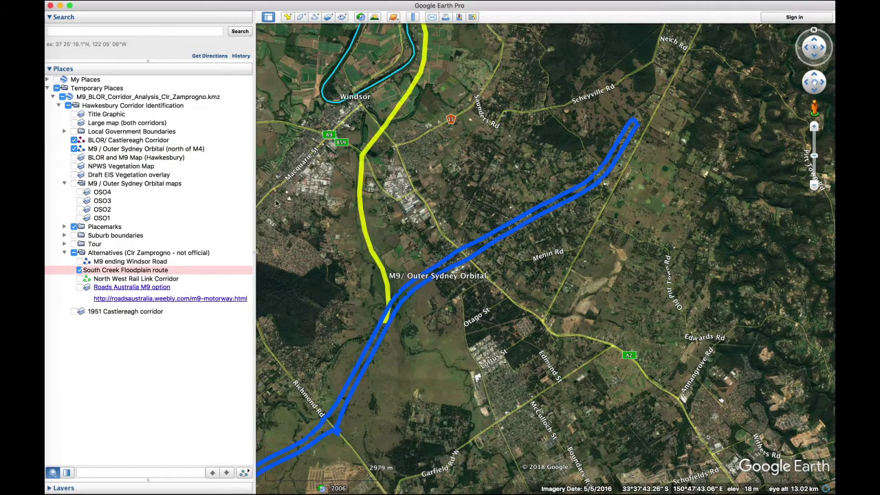
Follow the South Creek Floodplain route north to Windsor and Wilberforce, then hide it.
{"action": "left_click_drag", "start_coordinate": [277, 203], "coordinate": [430, 320]}
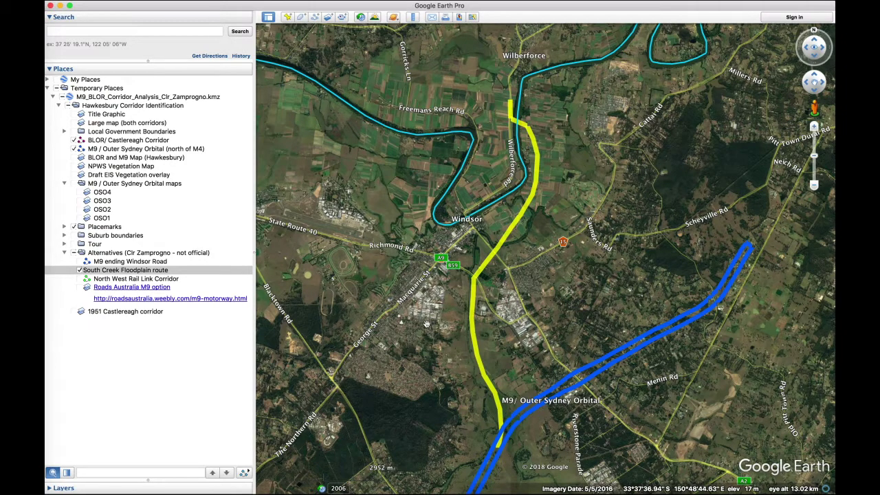
{"action": "left_click", "coordinate": [80, 270]}
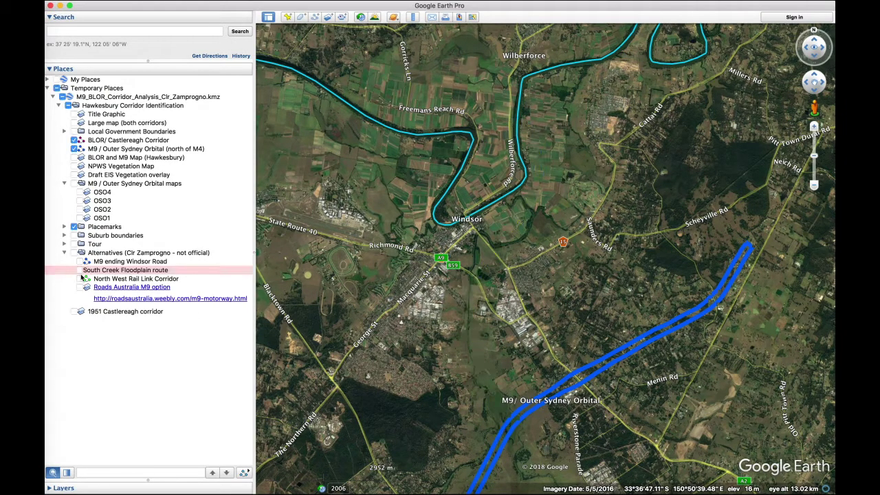
Show the North West Rail Link Corridor, zoom out toward the M4 to compare it, then hide it.
{"action": "left_click", "coordinate": [80, 278]}
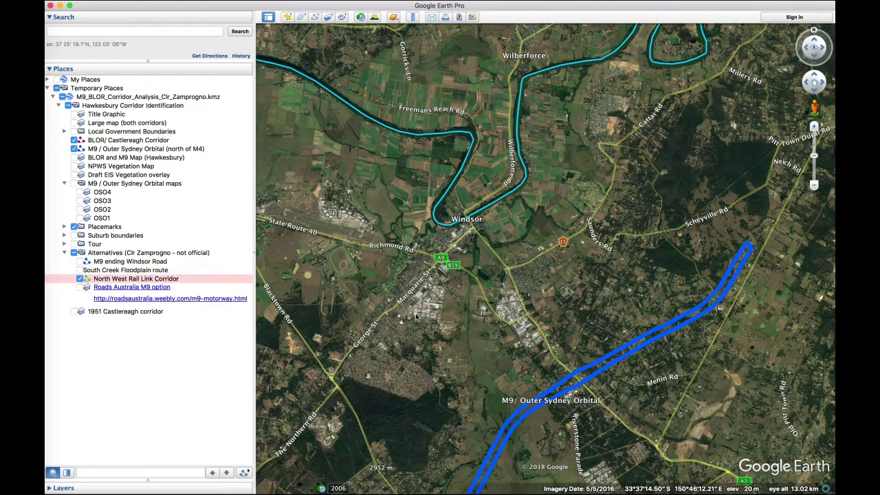
{"action": "left_click_drag", "start_coordinate": [538, 328], "coordinate": [581, 260]}
{"action": "scroll", "coordinate": [581, 259], "scroll_direction": "down", "scroll_amount": 3}
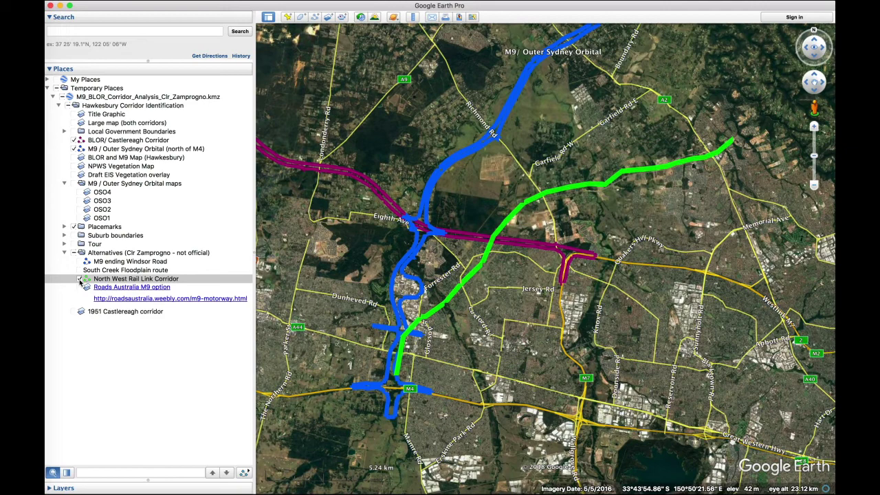
{"action": "left_click", "coordinate": [80, 279]}
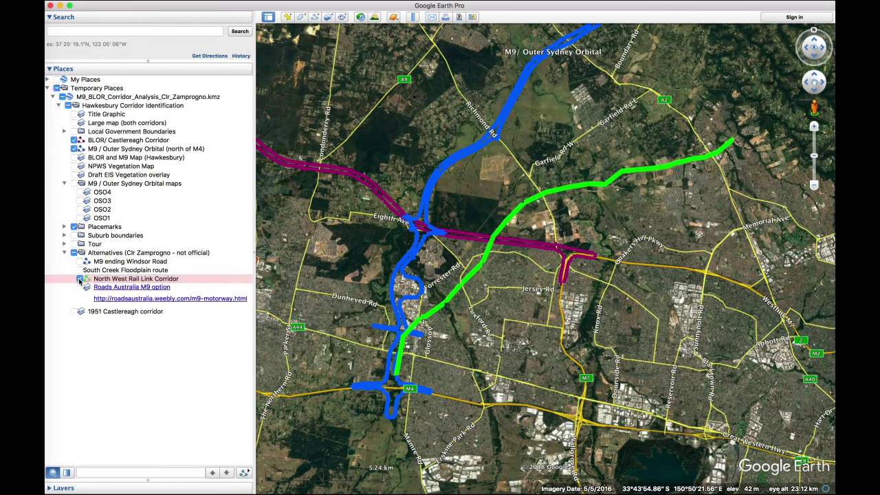
{"action": "left_click", "coordinate": [79, 280]}
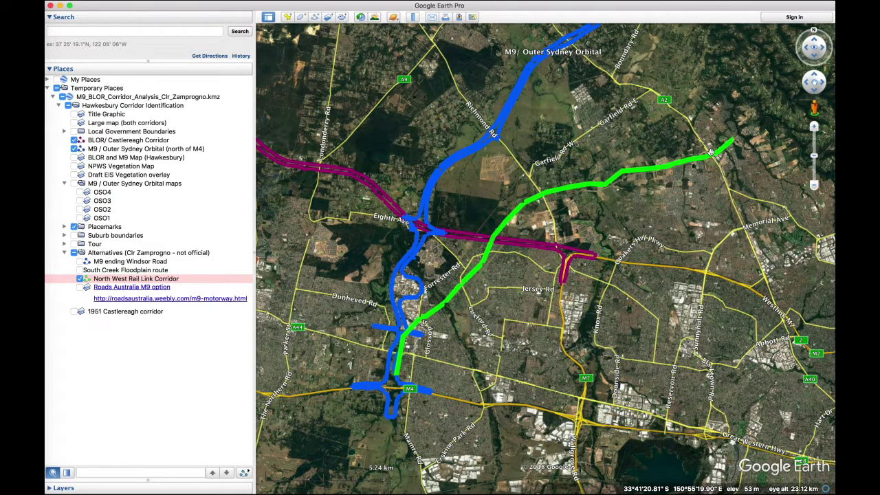
{"action": "left_click", "coordinate": [79, 279]}
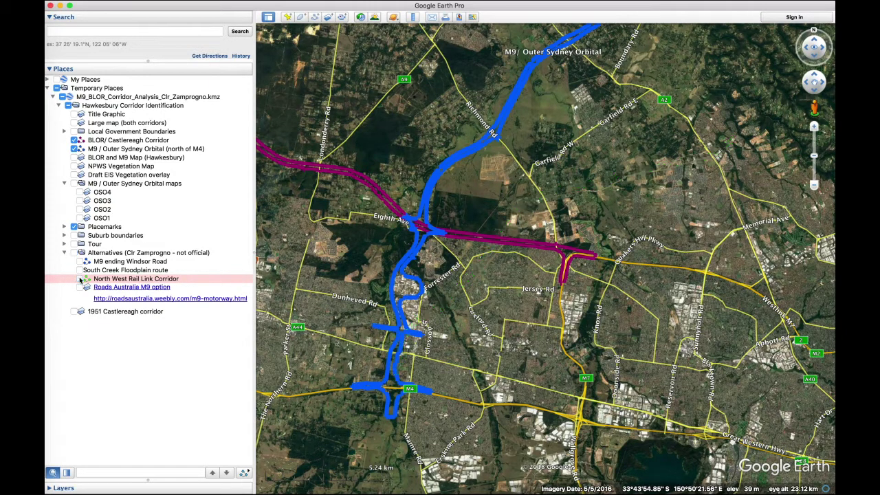
Turn on the Roads Australia M9 option and zoom out across Sydney, then back in slightly.
{"action": "left_click", "coordinate": [80, 288]}
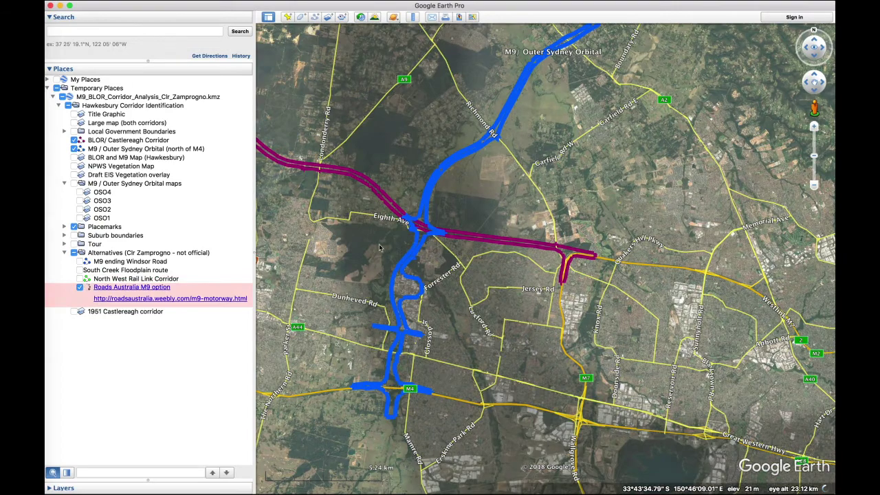
{"action": "scroll", "coordinate": [547, 171], "scroll_direction": "down", "scroll_amount": 10}
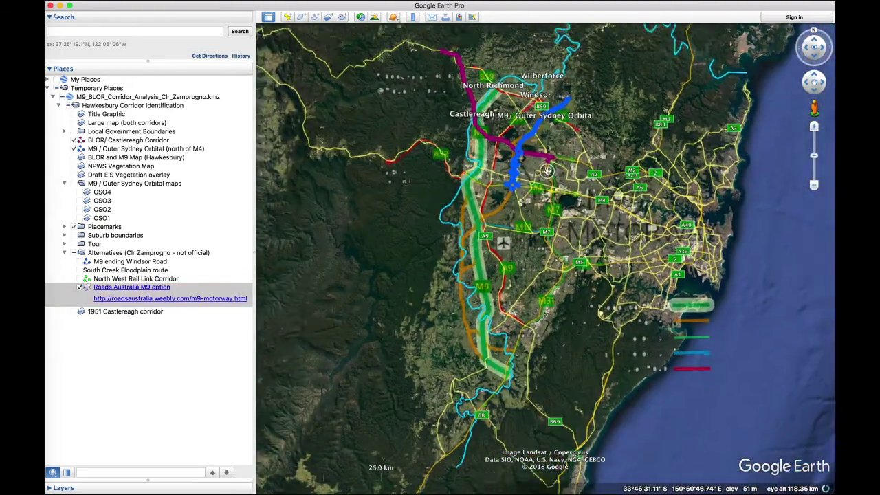
{"action": "scroll", "coordinate": [547, 171], "scroll_direction": "up", "scroll_amount": 3}
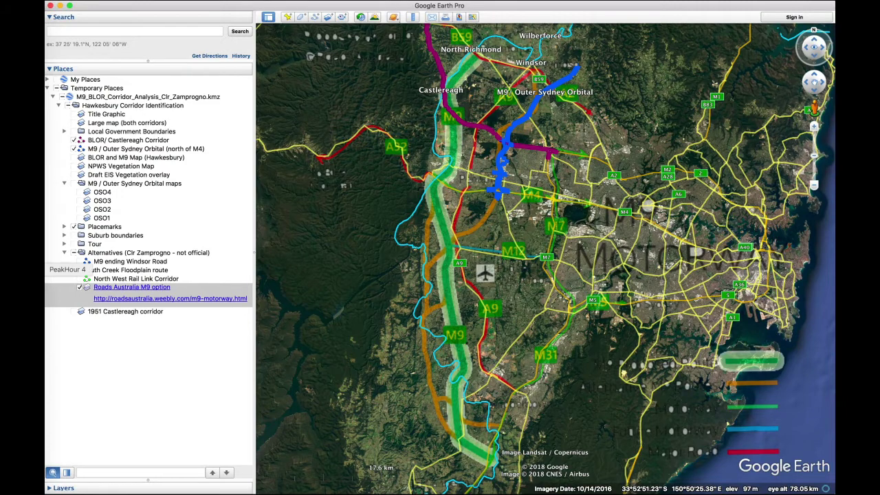
Fly to the 1951 Castlereagh corridor overlay and briefly toggle Local Government Boundaries on and off.
{"action": "double_click", "coordinate": [110, 312]}
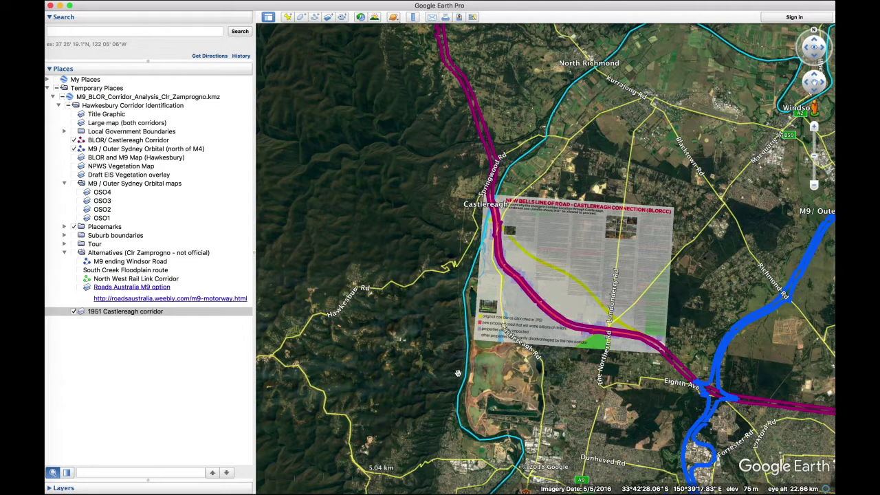
{"action": "scroll", "coordinate": [630, 301], "scroll_direction": "up", "scroll_amount": 3}
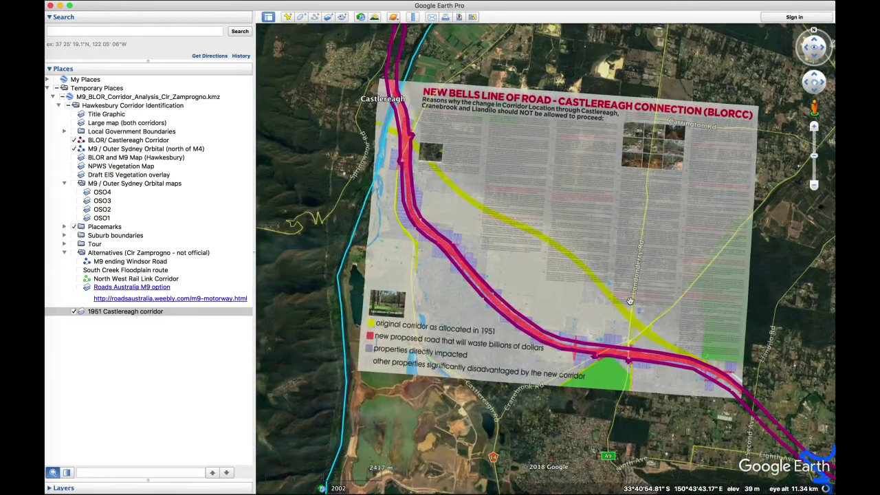
{"action": "left_click", "coordinate": [73, 132]}
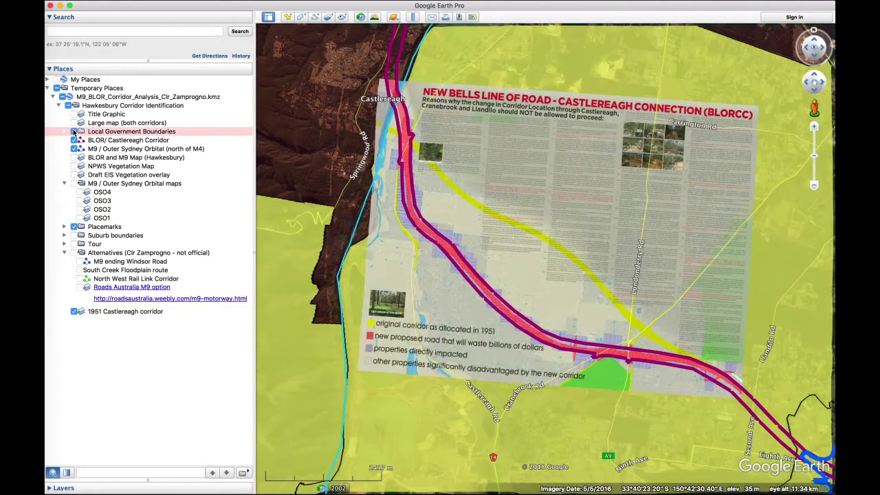
{"action": "left_click", "coordinate": [74, 131]}
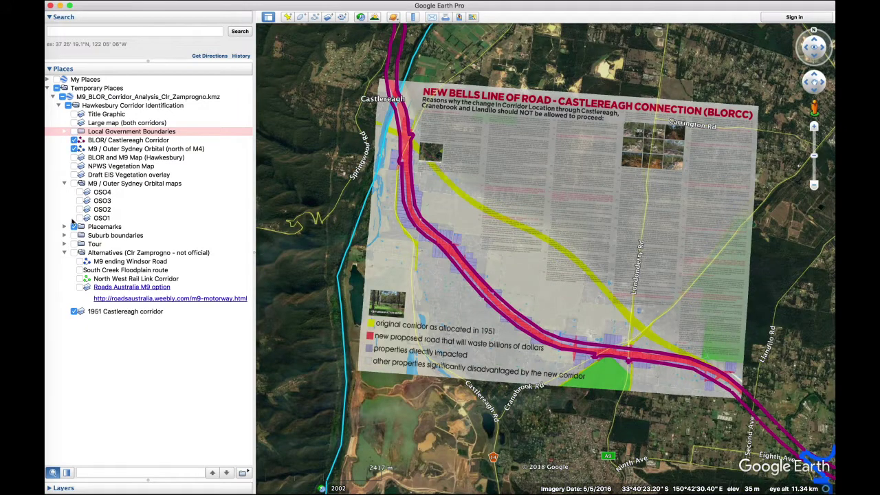